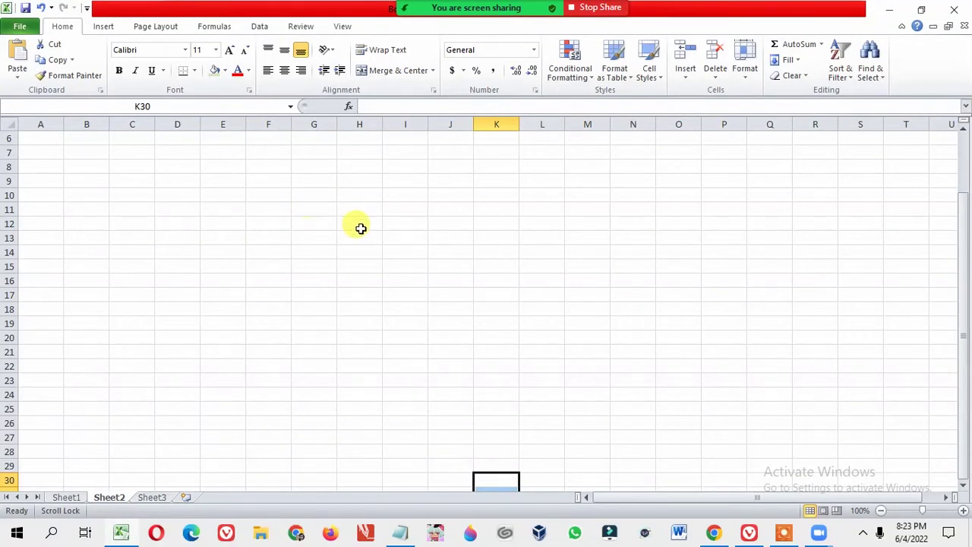
# Enter the letter A in cell H8 and enlarge it to font size 20.
pyautogui.click(371, 168)
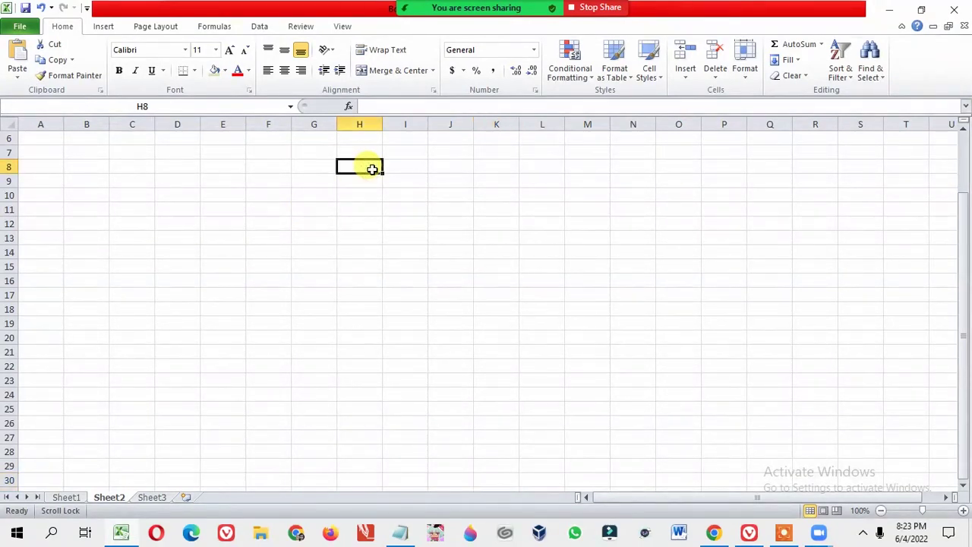
pyautogui.write('A')
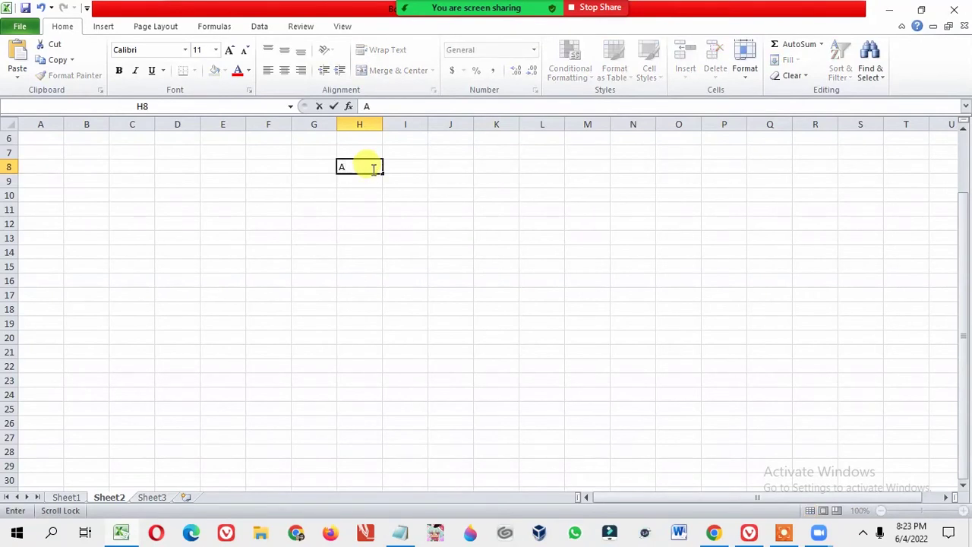
pyautogui.press('Return')
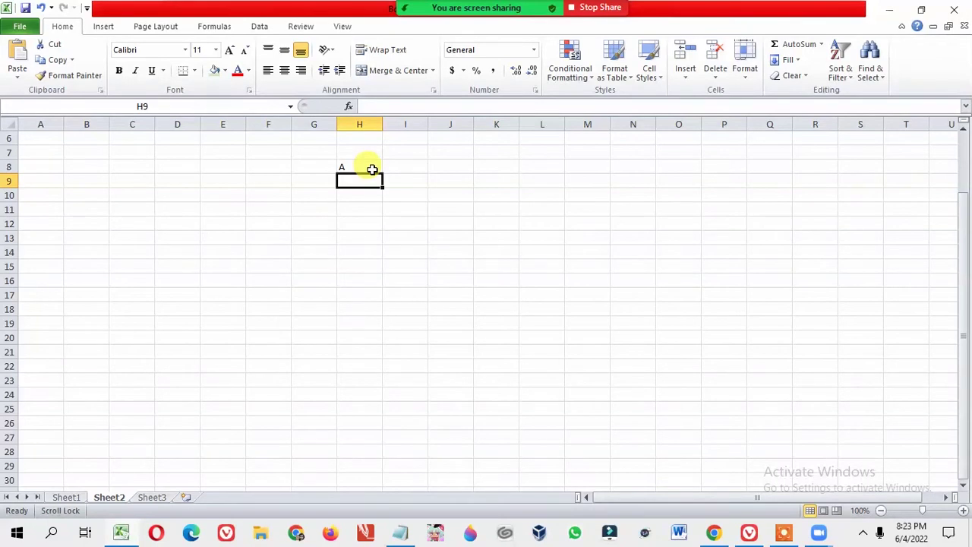
pyautogui.click(354, 168)
pyautogui.click(231, 51)
pyautogui.click(231, 51)
pyautogui.click(231, 51)
pyautogui.click(231, 51)
pyautogui.click(231, 50)
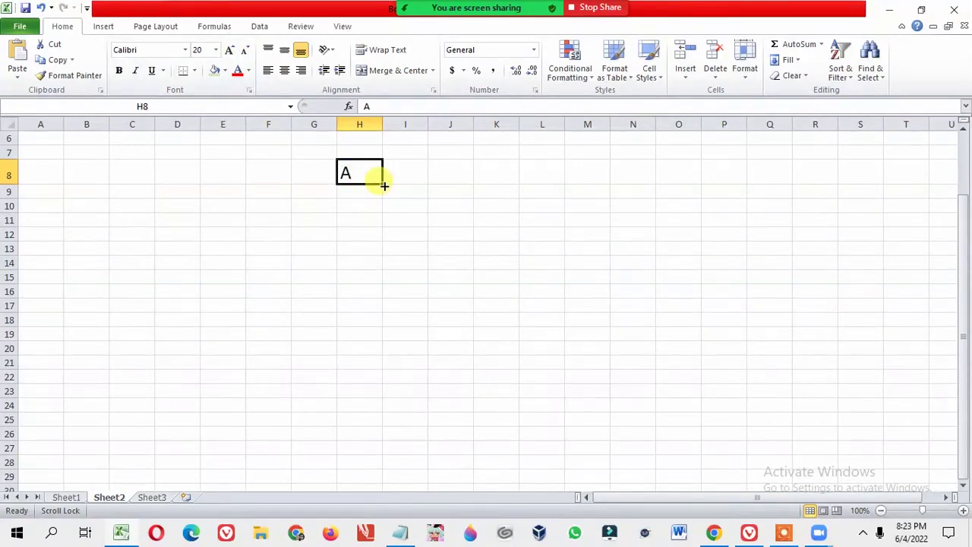
# Fill the A down column H from H8 to H23.
pyautogui.moveTo(384, 185); pyautogui.dragTo(383, 401)
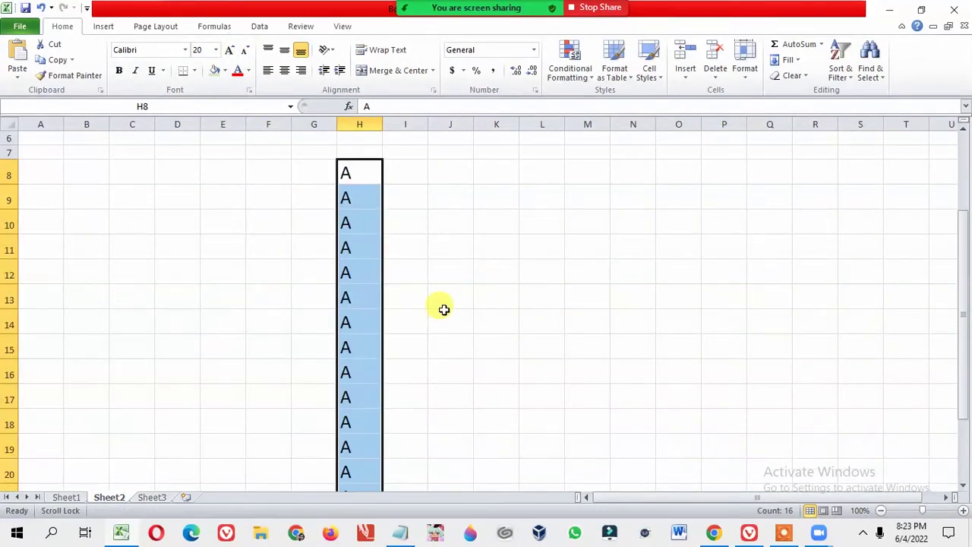
pyautogui.scroll(-2, 444, 309)
pyautogui.scroll(2, 445, 309)
pyautogui.scroll(1, 444, 309)
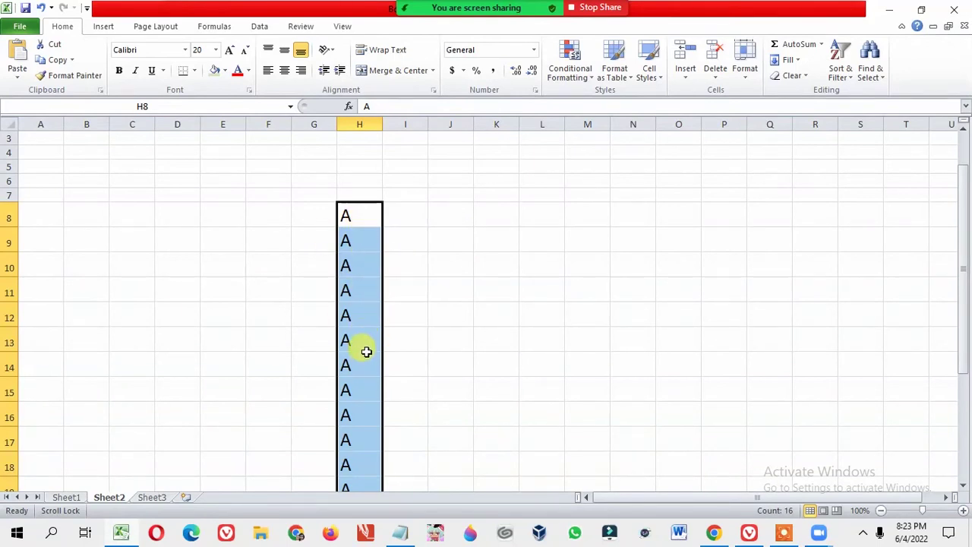
# Enter Sun at size 12 in J8 and autofill weekdays down to J15.
pyautogui.click(456, 218)
pyautogui.write('Sun')
pyautogui.press('Return')
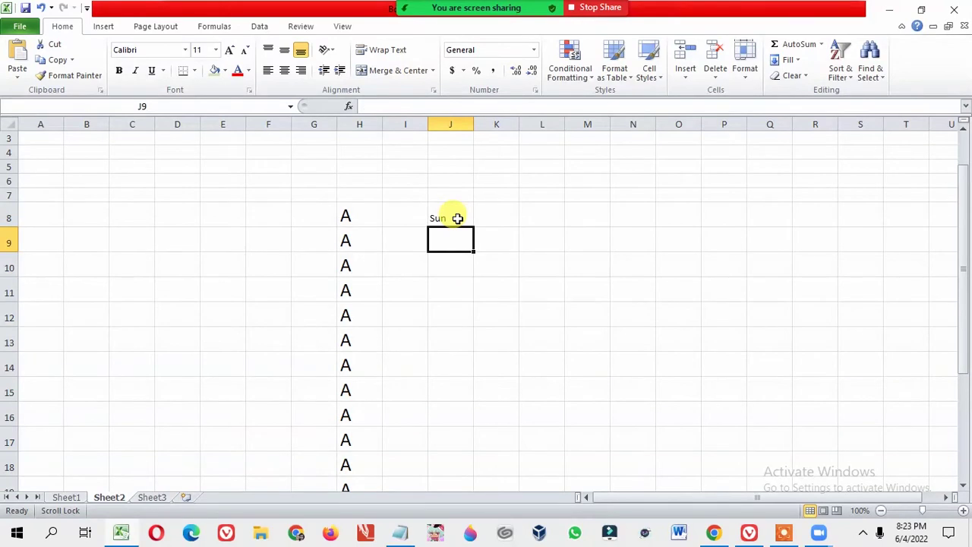
pyautogui.click(455, 217)
pyautogui.click(230, 50)
pyautogui.moveTo(473, 227); pyautogui.dragTo(487, 395)
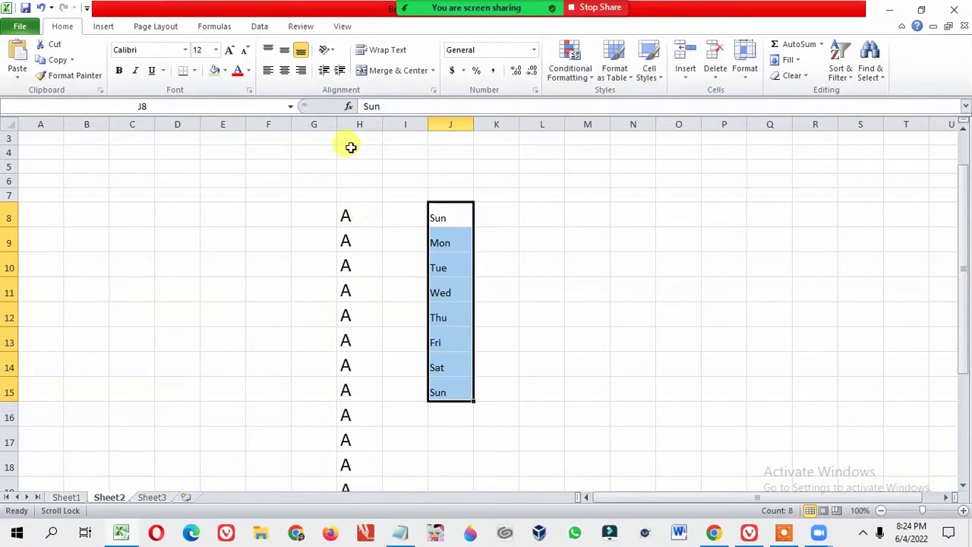
pyautogui.click(355, 124)
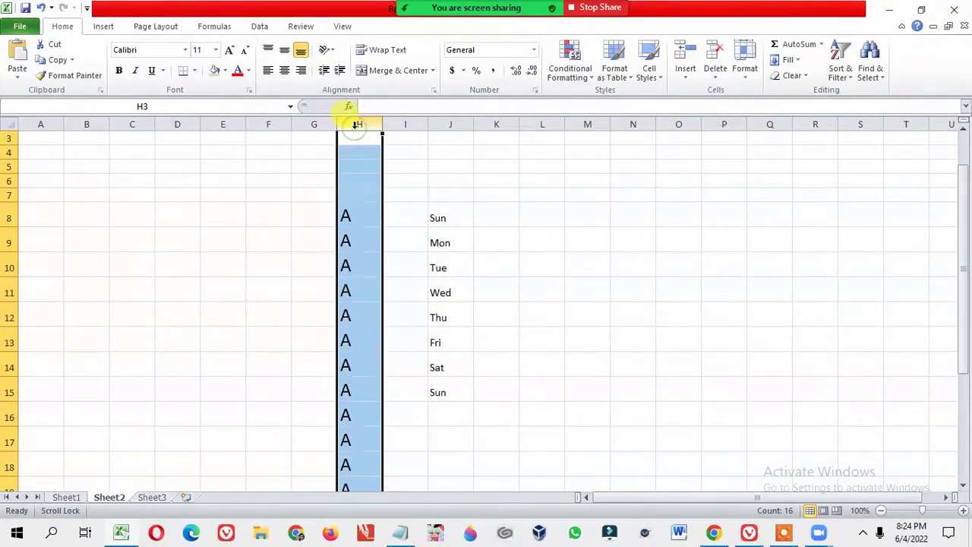
# Delete the A values in column H and go to the File Info view.
pyautogui.press('Delete')
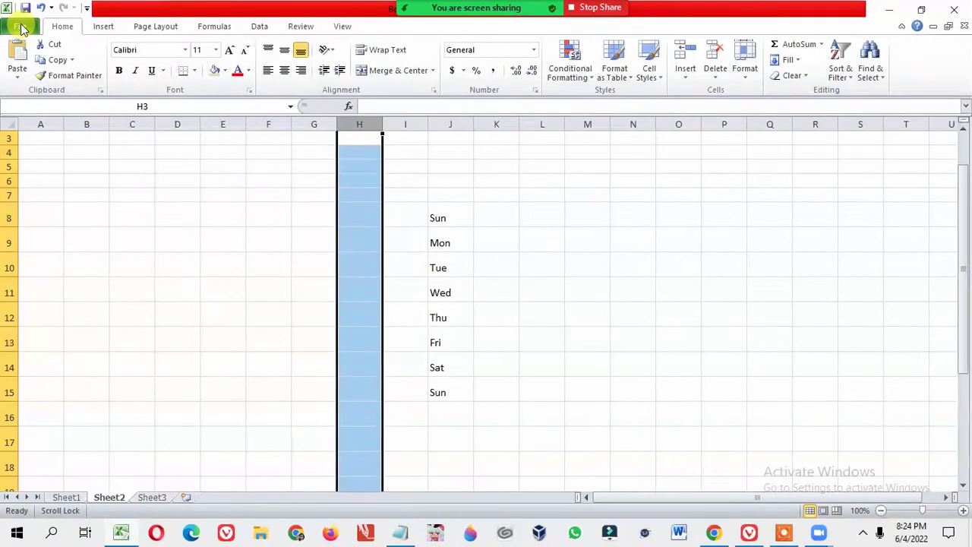
pyautogui.click(22, 28)
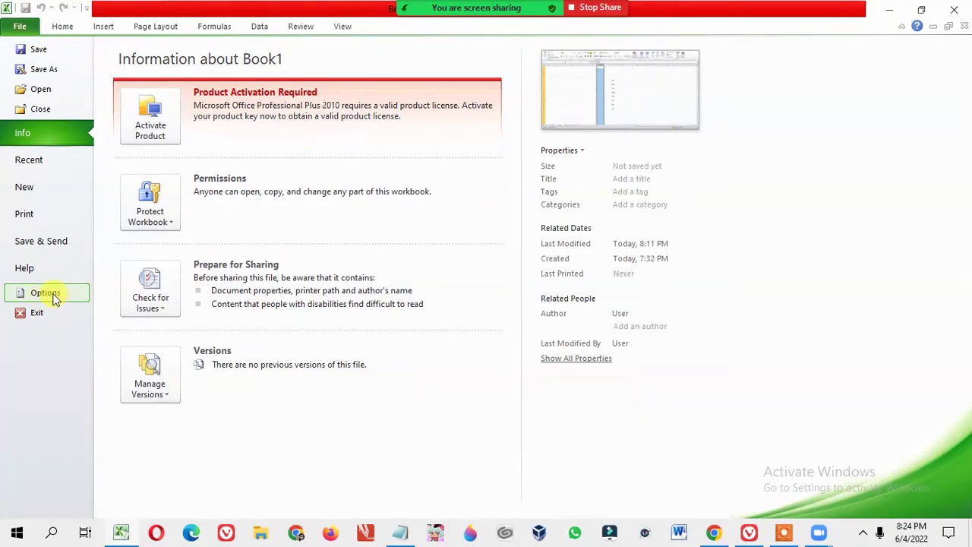
# In Excel Options > Advanced, find the General section and launch Edit Custom Lists.
pyautogui.click(55, 300)
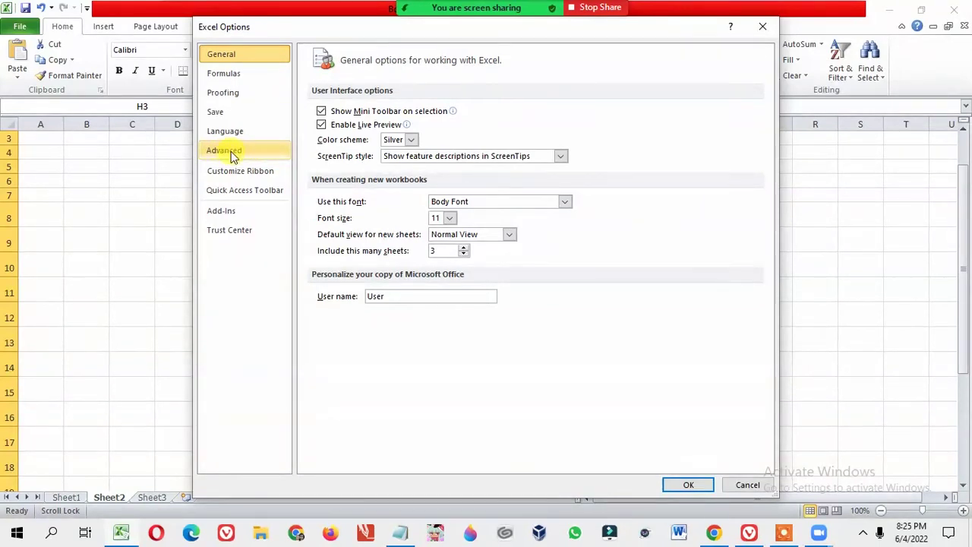
pyautogui.click(231, 151)
pyautogui.scroll(-2, 486, 191)
pyautogui.scroll(-3, 486, 191)
pyautogui.scroll(-5, 487, 191)
pyautogui.scroll(-2, 486, 191)
pyautogui.scroll(-2, 486, 190)
pyautogui.scroll(-1, 487, 190)
pyautogui.scroll(-2, 486, 191)
pyautogui.scroll(-2, 487, 191)
pyautogui.scroll(-2, 486, 191)
pyautogui.scroll(-2, 486, 191)
pyautogui.scroll(-3, 486, 191)
pyautogui.scroll(-2, 486, 191)
pyautogui.scroll(-2, 486, 191)
pyautogui.scroll(-1, 487, 191)
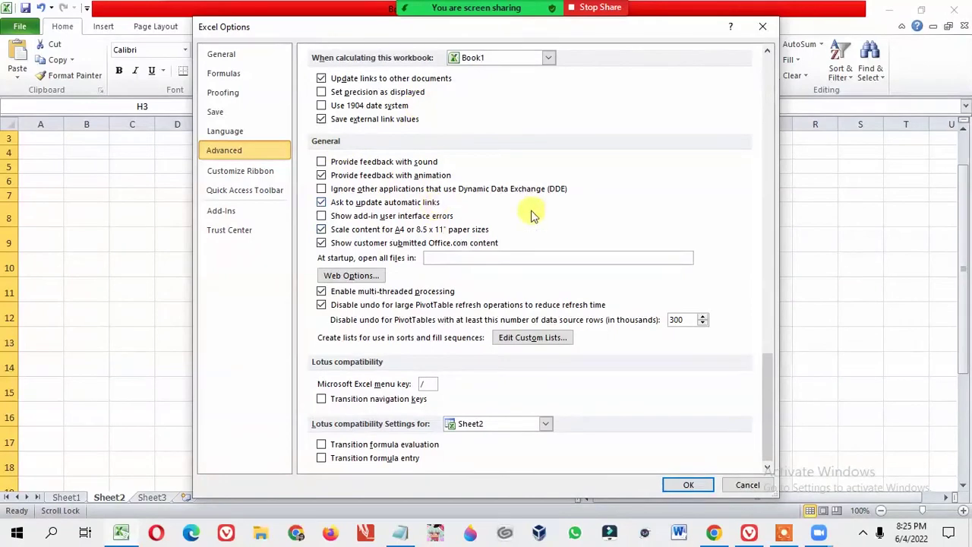
pyautogui.scroll(7, 572, 228)
pyautogui.scroll(3, 571, 229)
pyautogui.scroll(6, 571, 229)
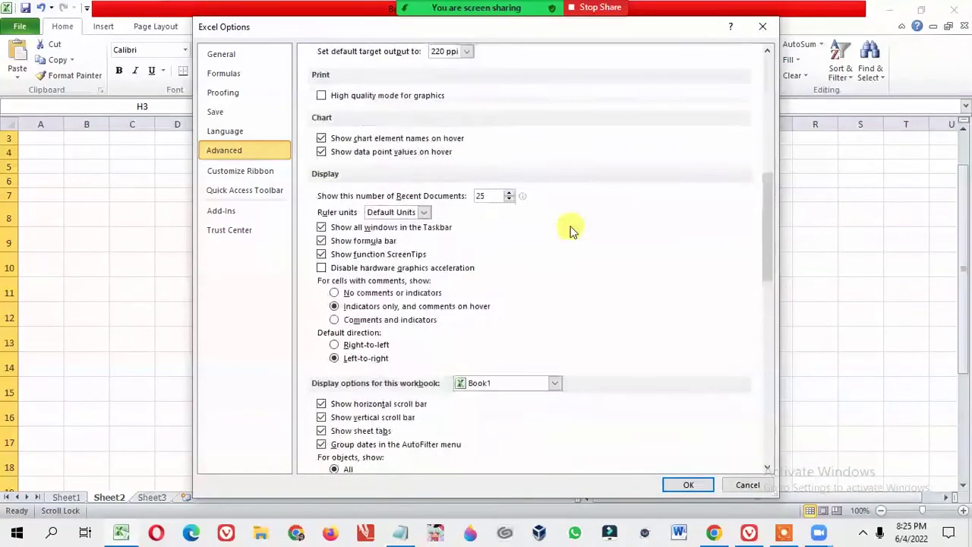
pyautogui.scroll(-4, 572, 231)
pyautogui.scroll(-4, 572, 232)
pyautogui.scroll(-8, 571, 232)
pyautogui.scroll(-3, 572, 232)
pyautogui.scroll(8, 571, 232)
pyautogui.scroll(-1, 571, 229)
pyautogui.scroll(-3, 571, 229)
pyautogui.scroll(-4, 571, 229)
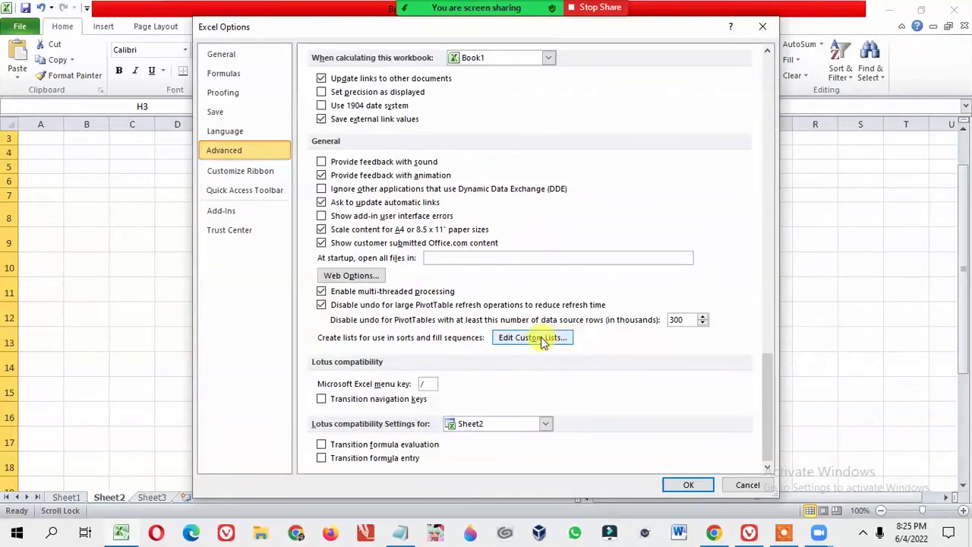
pyautogui.click(542, 341)
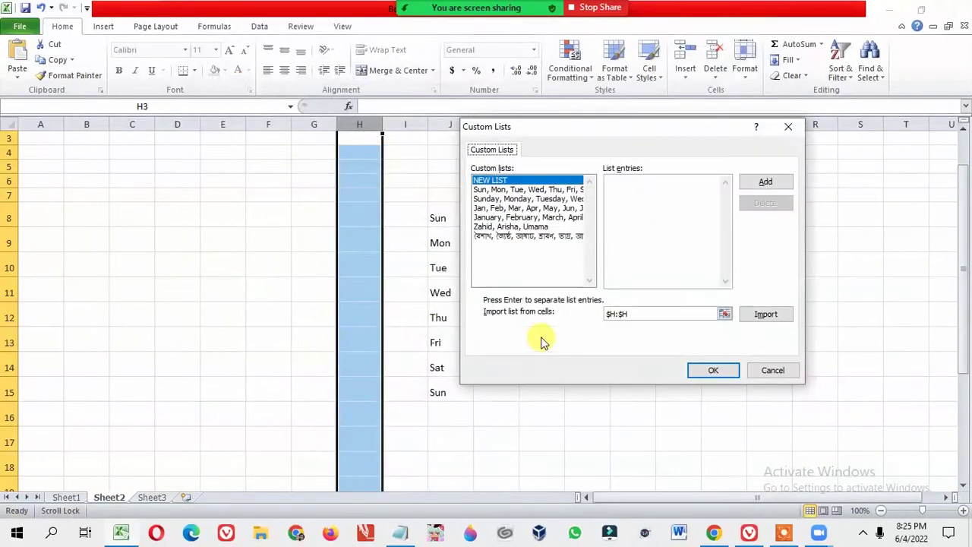
# Add A, B, C, D, E as a custom list and close both dialogs with OK.
pyautogui.moveTo(604, 133); pyautogui.dragTo(579, 120)
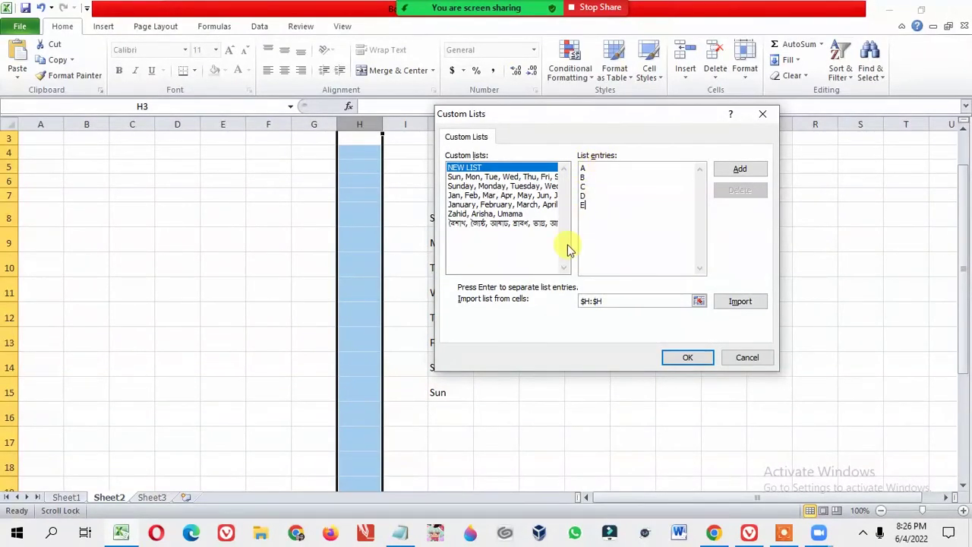
pyautogui.click(740, 170)
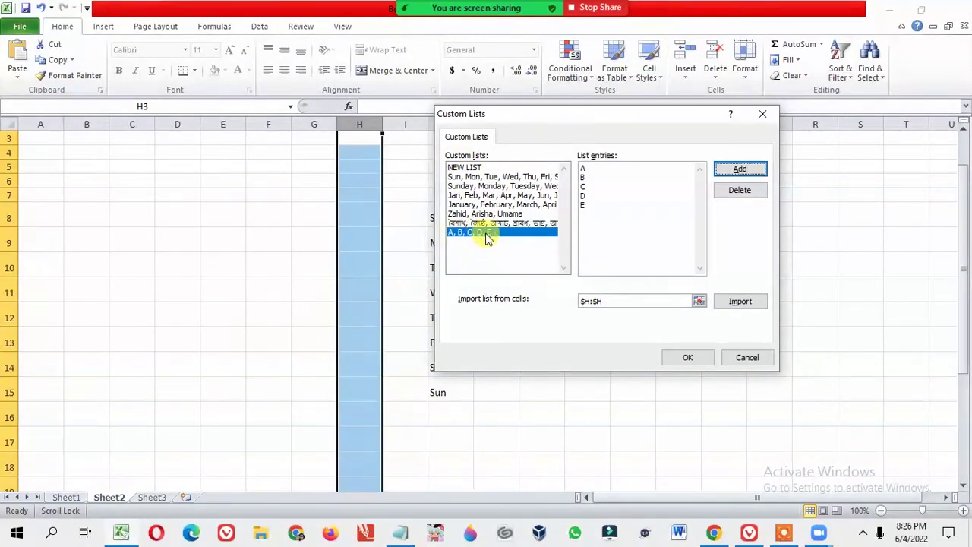
pyautogui.click(691, 358)
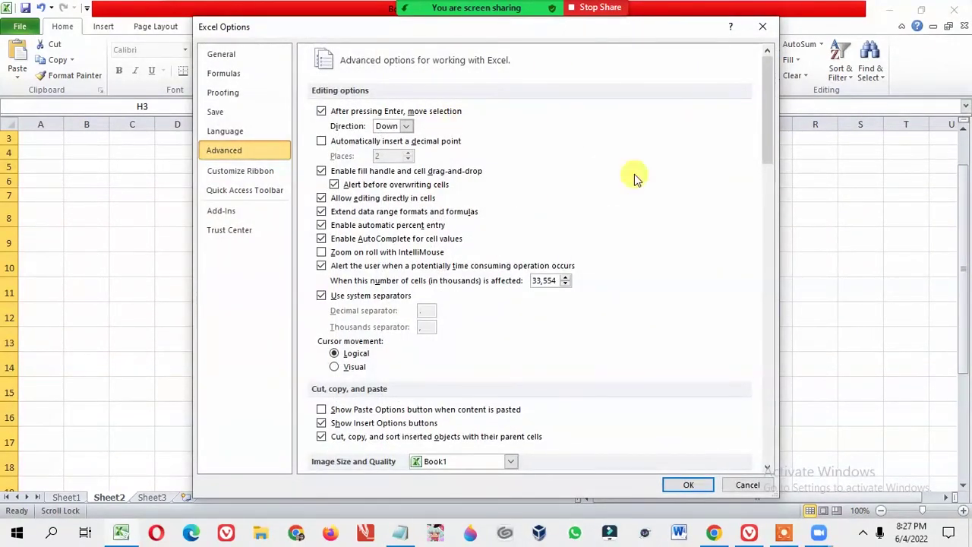
pyautogui.click(695, 486)
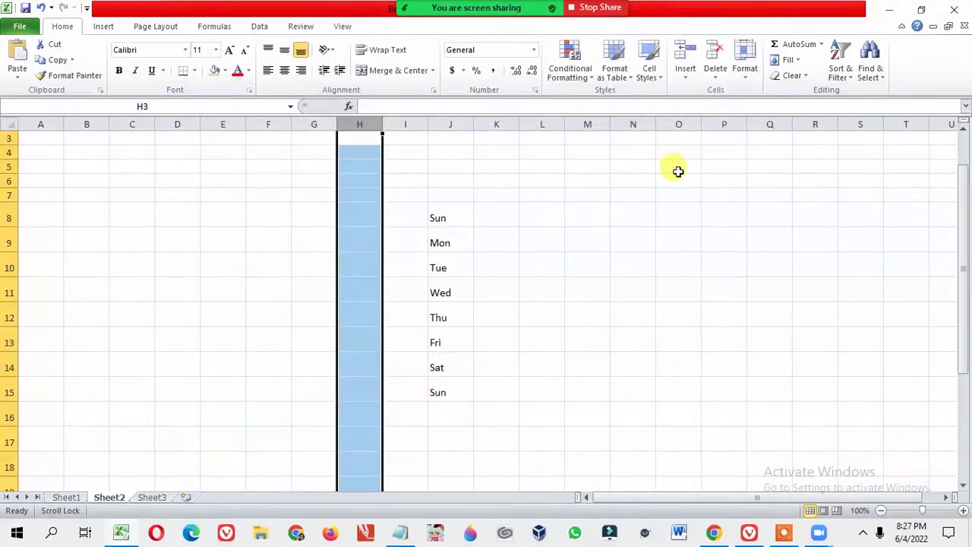
# Test the new list by entering A in N4 and filling it down to N7.
pyautogui.click(641, 155)
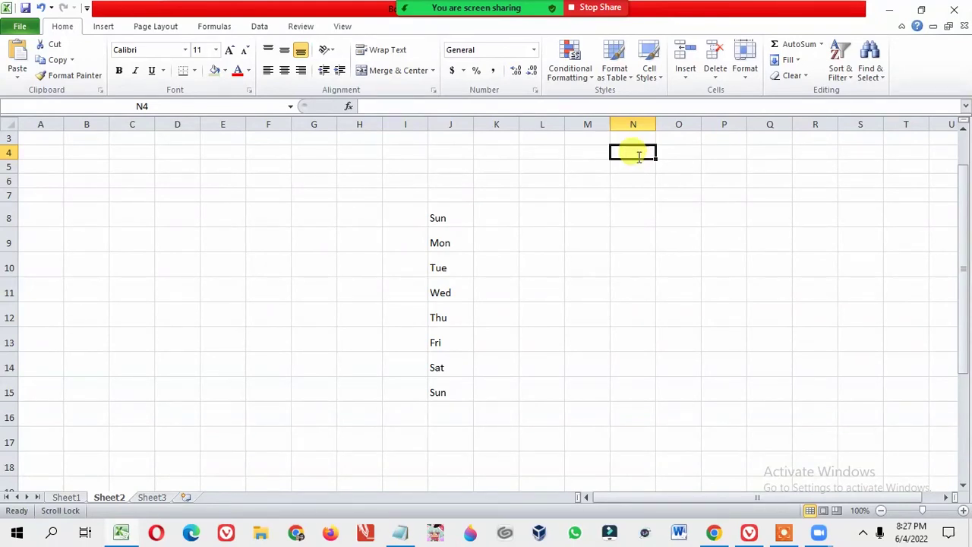
pyautogui.write('A')
pyautogui.press('Return')
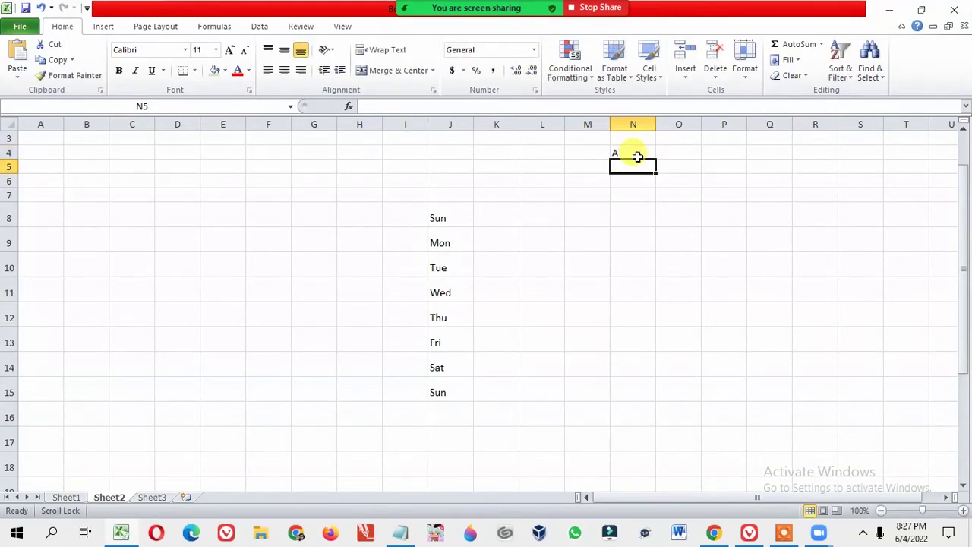
pyautogui.click(638, 155)
pyautogui.moveTo(656, 159); pyautogui.dragTo(656, 325)
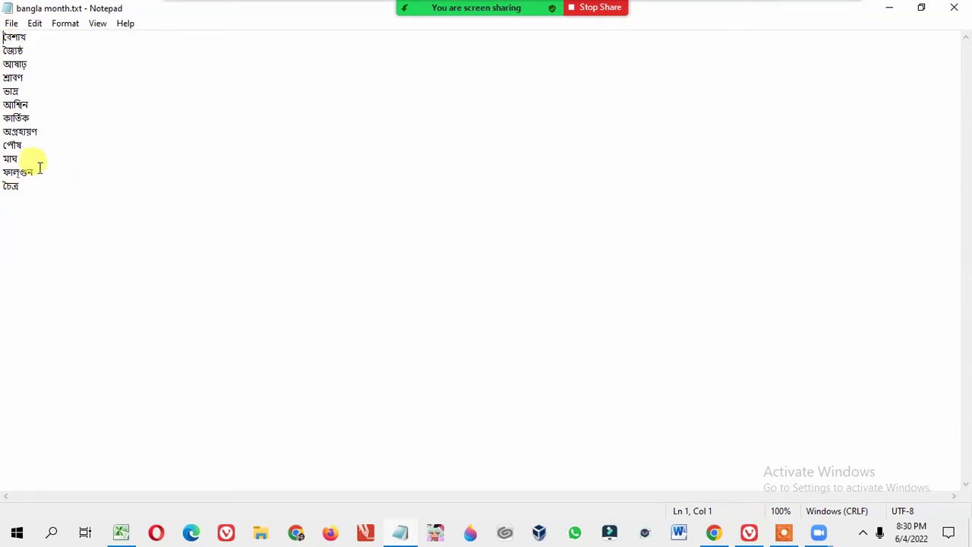
# Copy all twelve month names from bangla month.txt and minimise Notepad.
pyautogui.moveTo(23, 189); pyautogui.dragTo(9, 38)
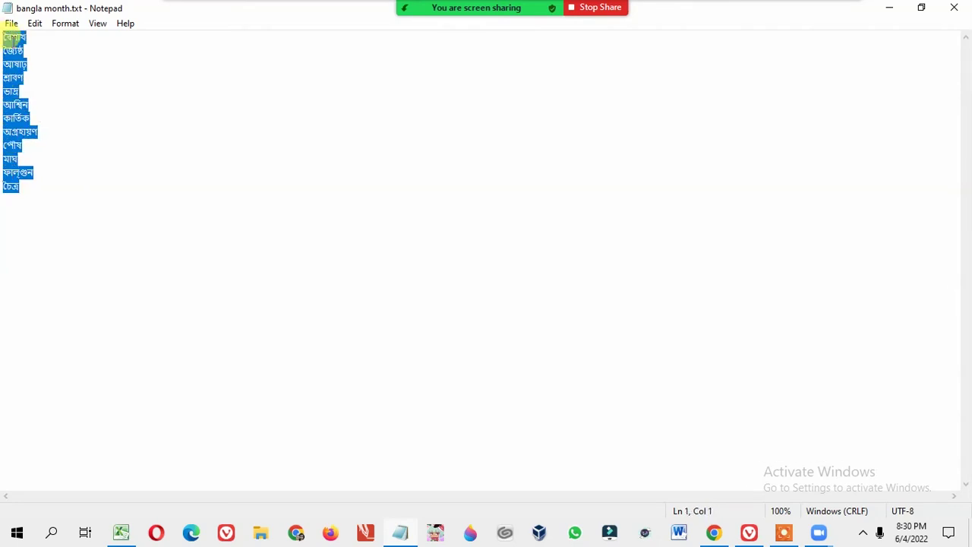
pyautogui.rightClick(11, 39)
pyautogui.click(47, 86)
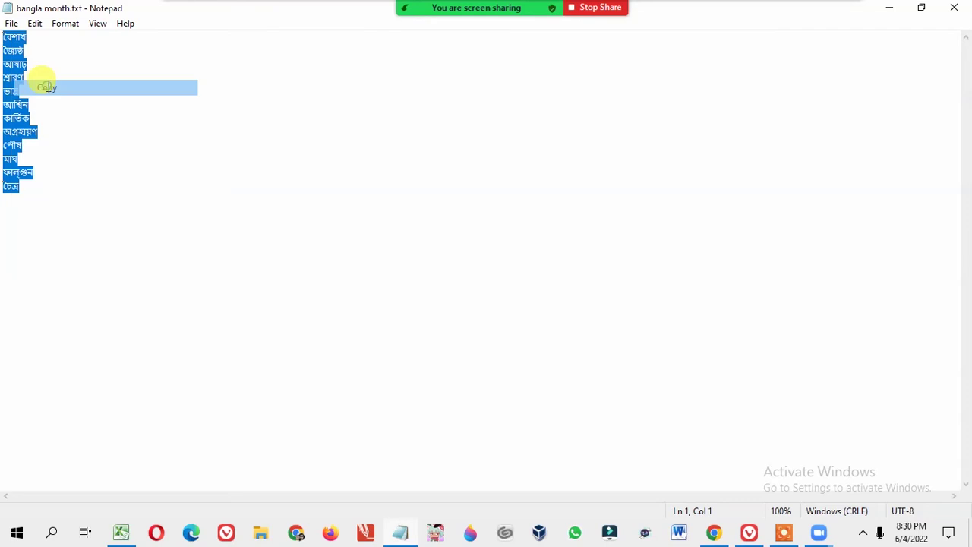
pyautogui.click(889, 8)
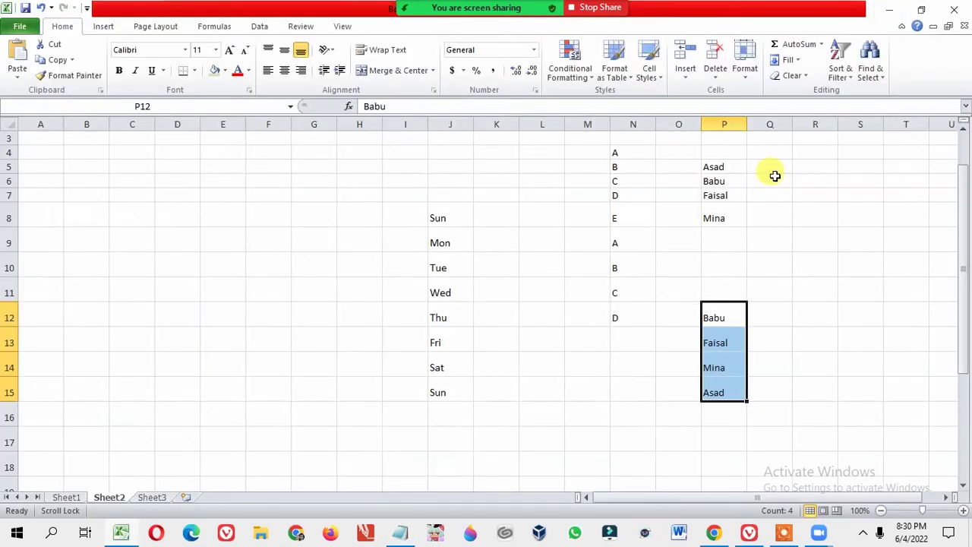
# Paste the month names as text only into column E starting at E7.
pyautogui.click(227, 195)
pyautogui.rightClick(228, 194)
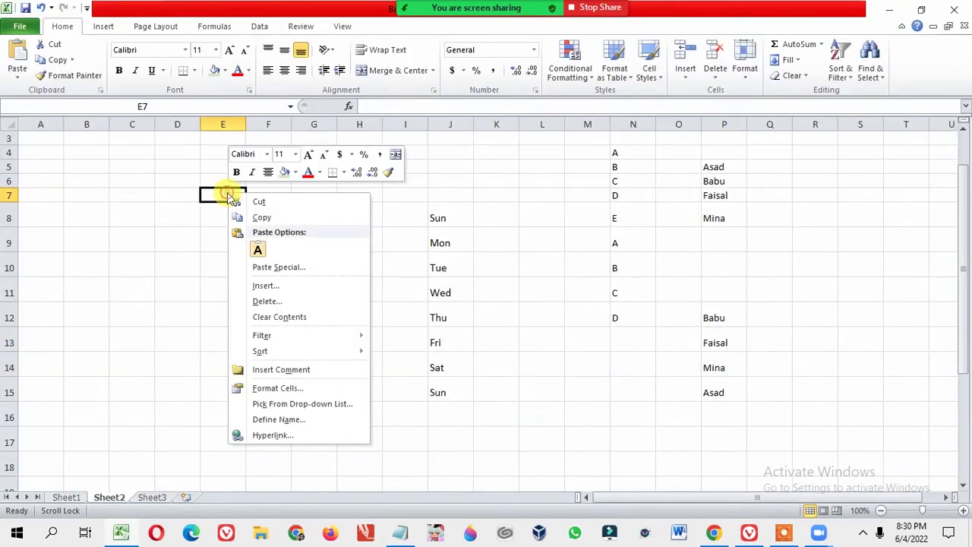
pyautogui.click(259, 245)
pyautogui.scroll(-2, 279, 200)
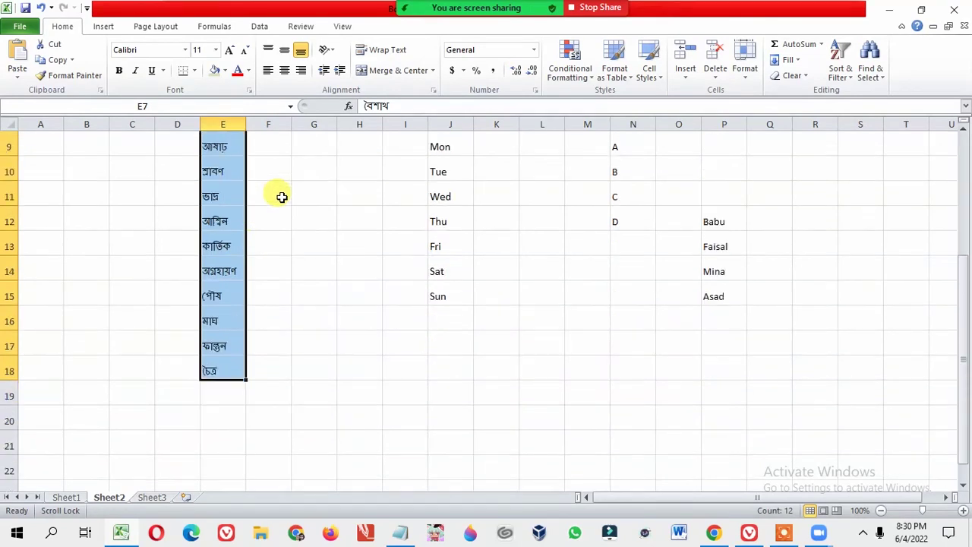
pyautogui.scroll(2, 286, 196)
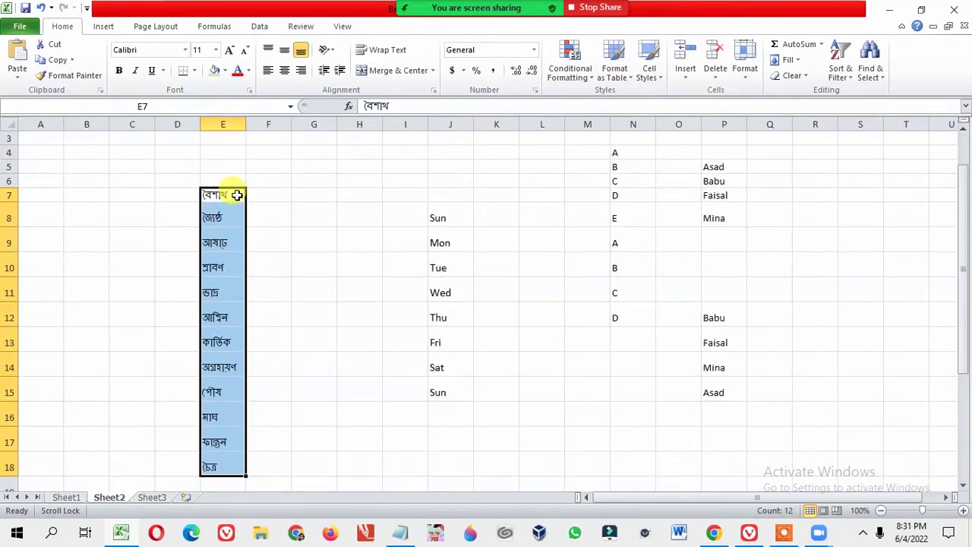
pyautogui.scroll(-1, 298, 210)
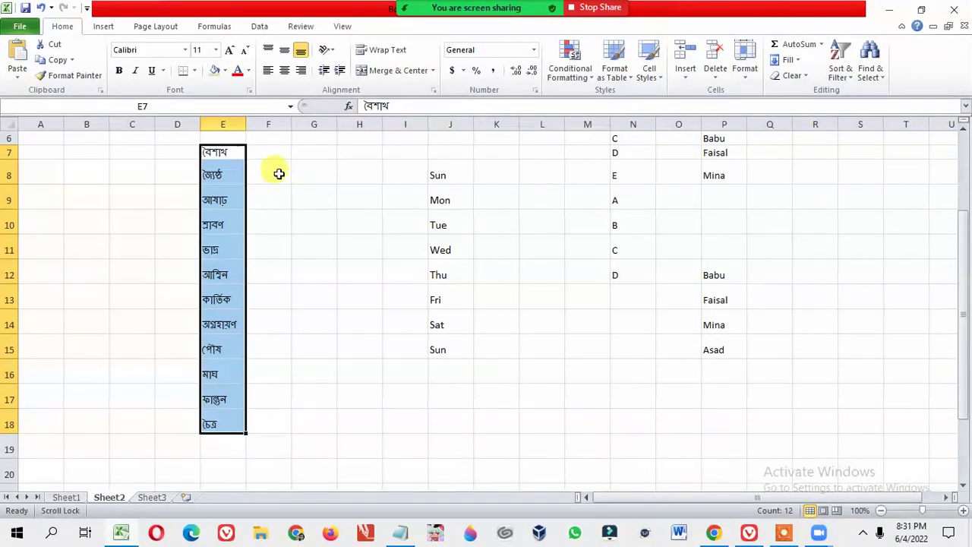
# Check the pasted month names in cells E7 through E11.
pyautogui.click(228, 150)
pyautogui.click(232, 175)
pyautogui.click(229, 202)
pyautogui.click(225, 251)
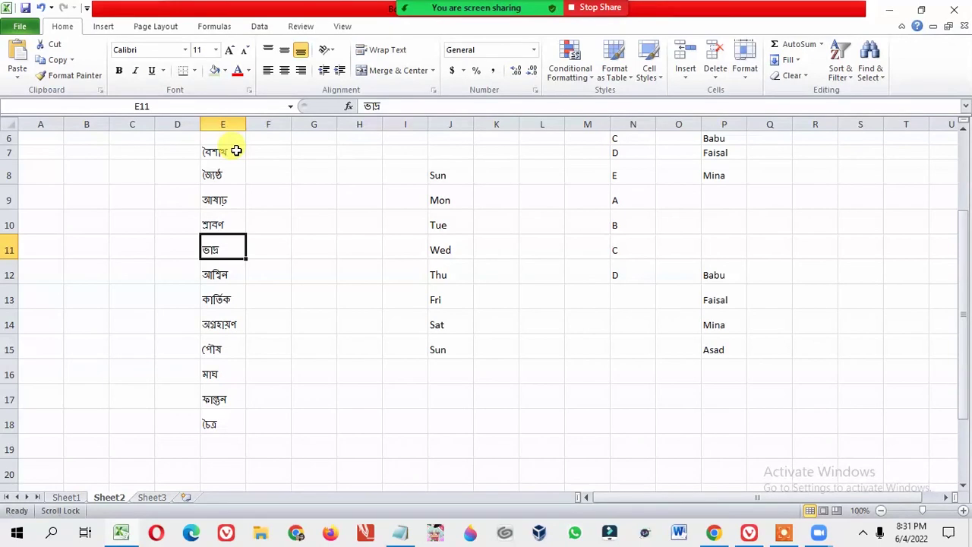
pyautogui.click(236, 151)
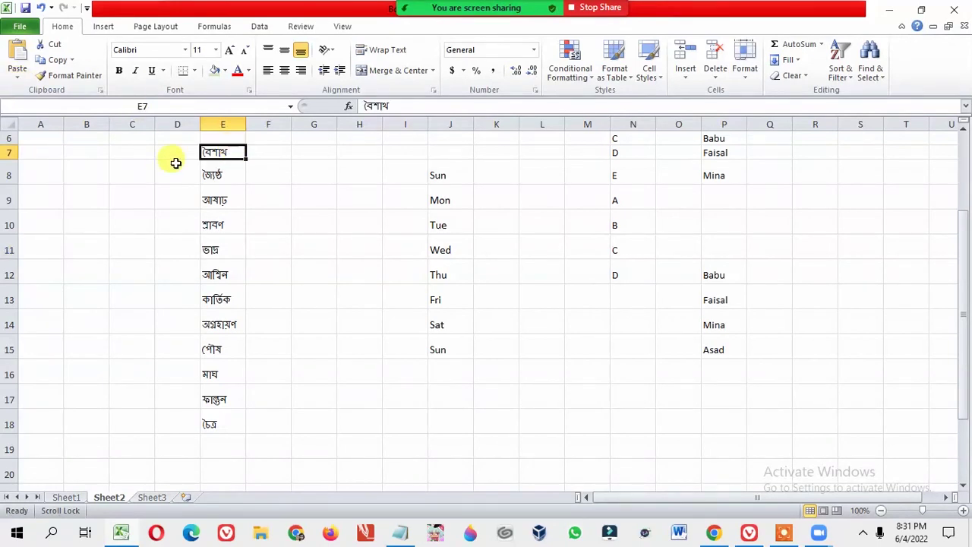
# Go to File > Options > Advanced and launch Edit Custom Lists.
pyautogui.click(24, 28)
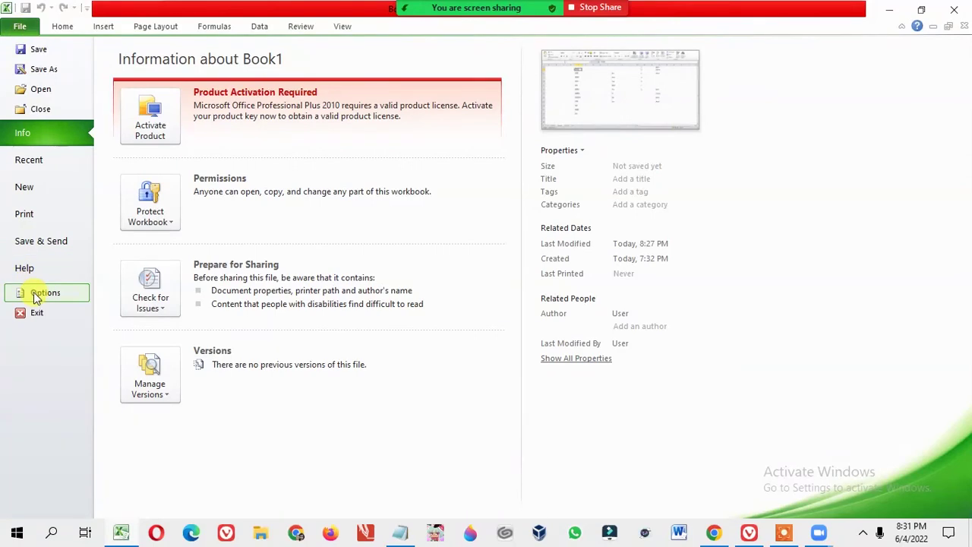
pyautogui.click(34, 294)
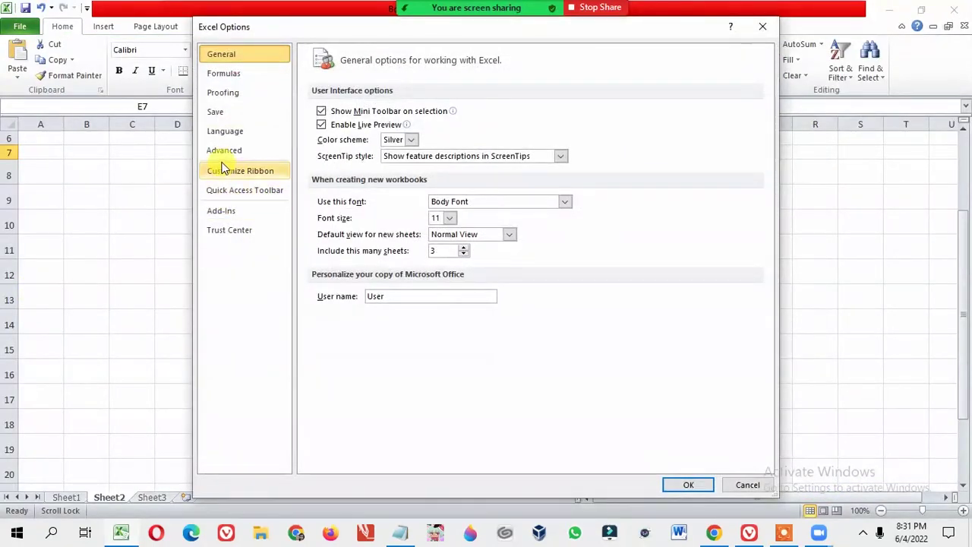
pyautogui.click(241, 153)
pyautogui.scroll(-3, 456, 259)
pyautogui.scroll(-5, 466, 266)
pyautogui.scroll(-5, 465, 262)
pyautogui.scroll(-5, 464, 270)
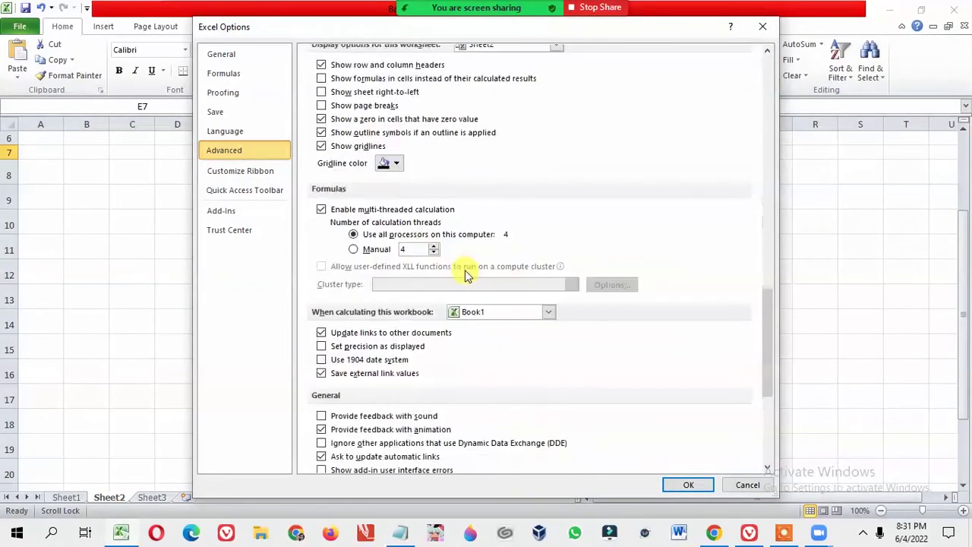
pyautogui.scroll(-4, 464, 271)
pyautogui.click(532, 456)
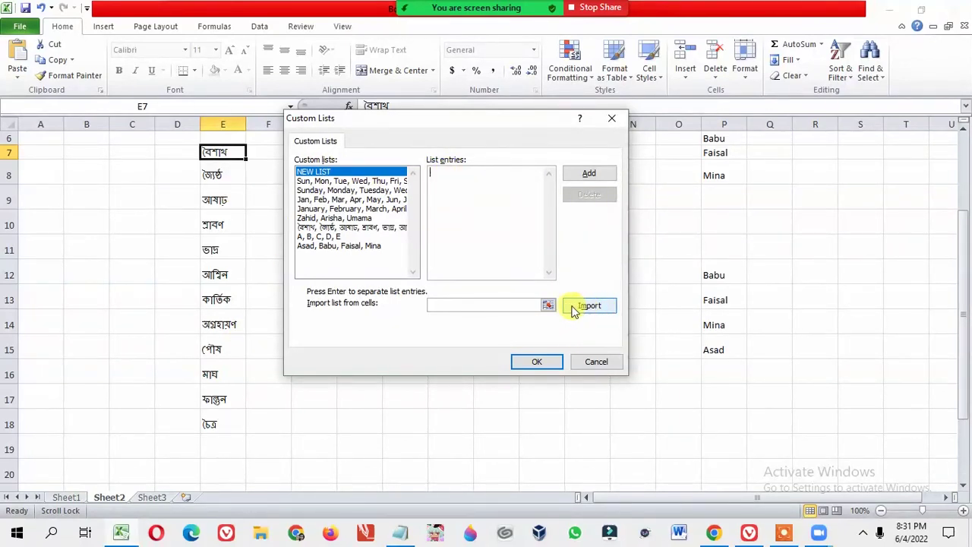
# Import the range $E$7:$E$18 as a custom list and close both dialogs.
pyautogui.click(548, 306)
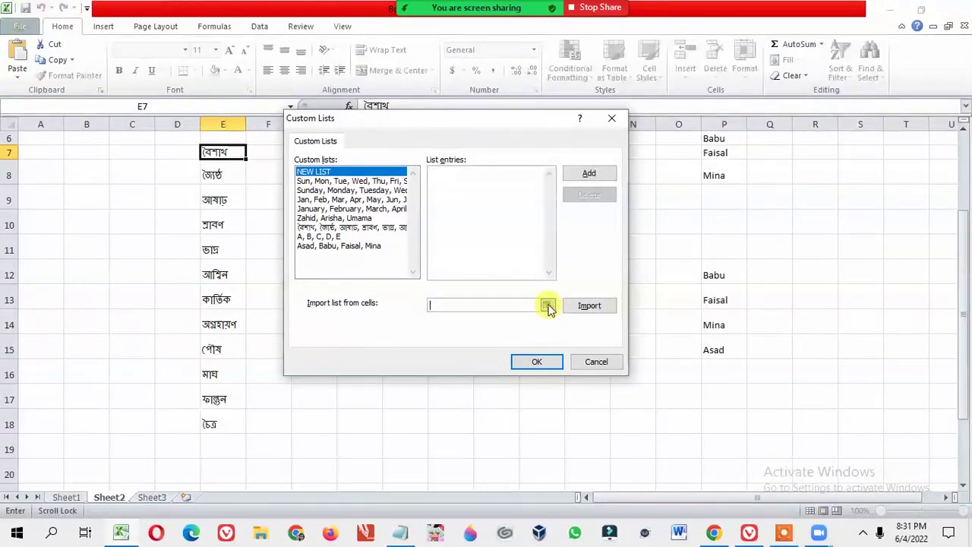
pyautogui.moveTo(218, 153); pyautogui.dragTo(211, 423)
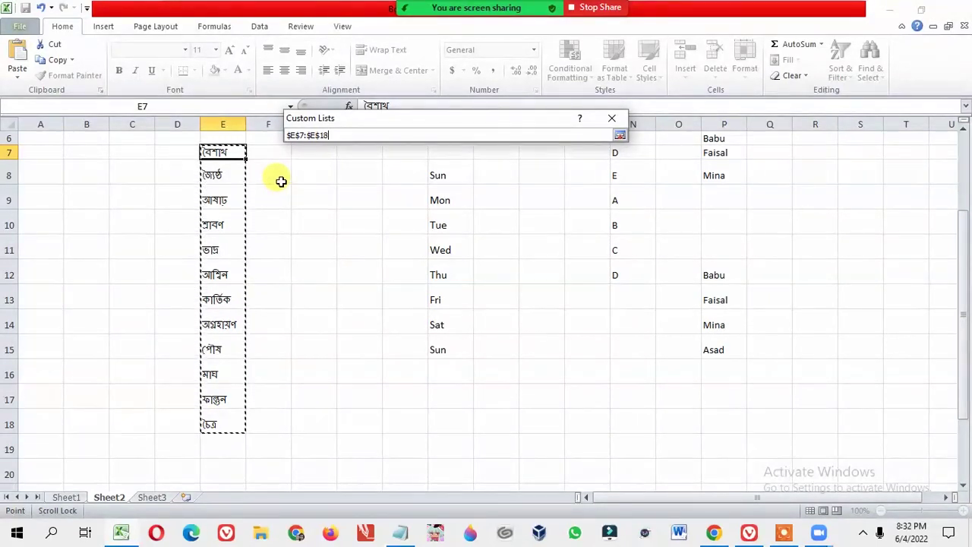
pyautogui.press('Return')
pyautogui.click(597, 309)
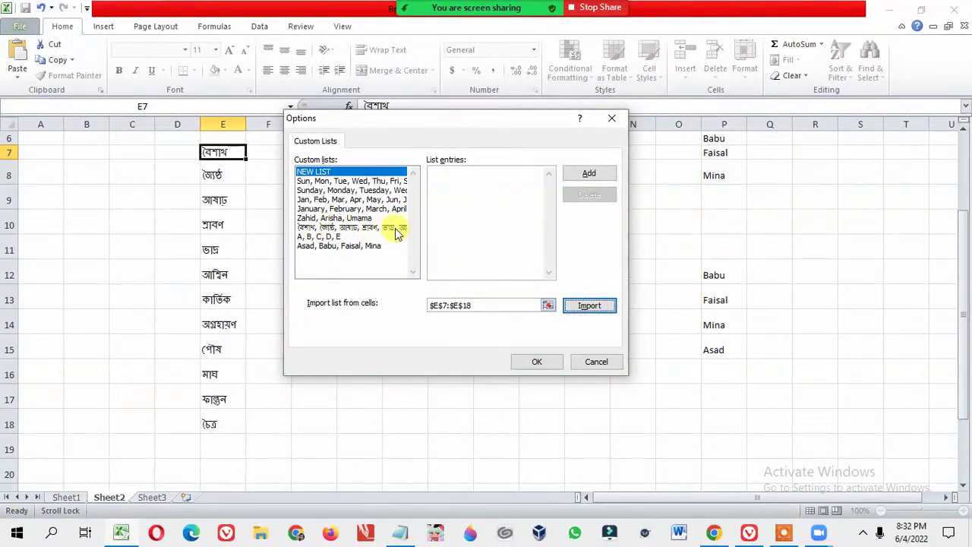
pyautogui.click(538, 365)
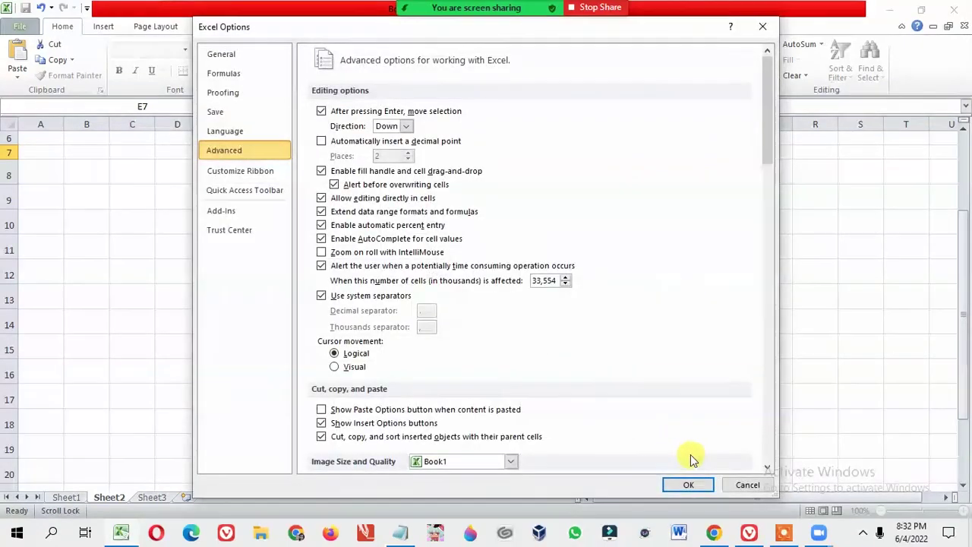
pyautogui.click(686, 484)
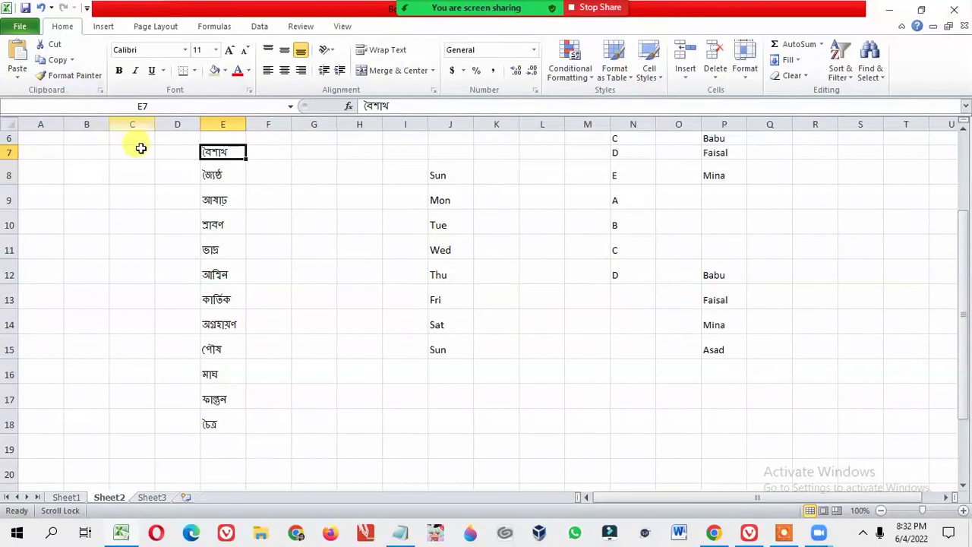
# Copy আষাঢ় from E9 and paste it into R8.
pyautogui.click(228, 199)
pyautogui.rightClick(227, 203)
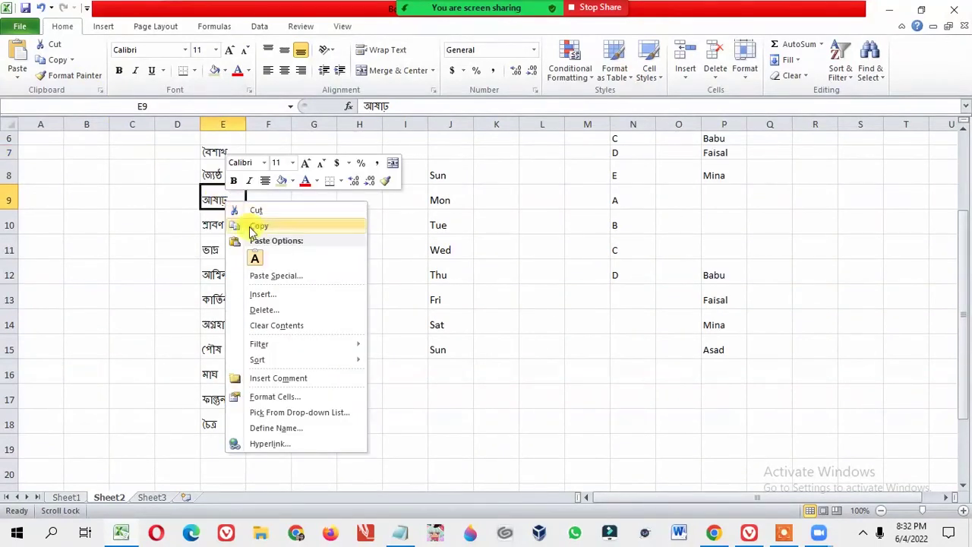
pyautogui.click(258, 226)
pyautogui.click(815, 174)
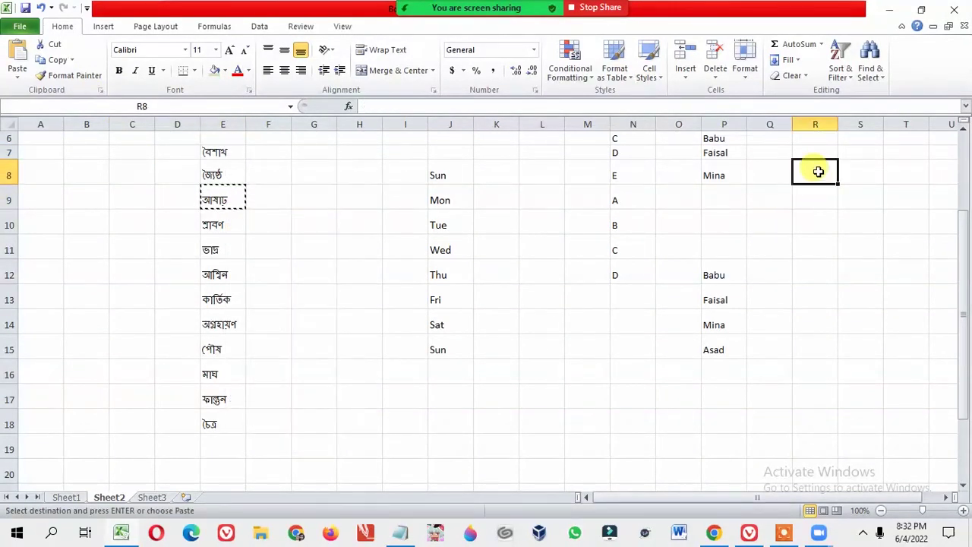
pyautogui.rightClick(818, 173)
pyautogui.click(849, 228)
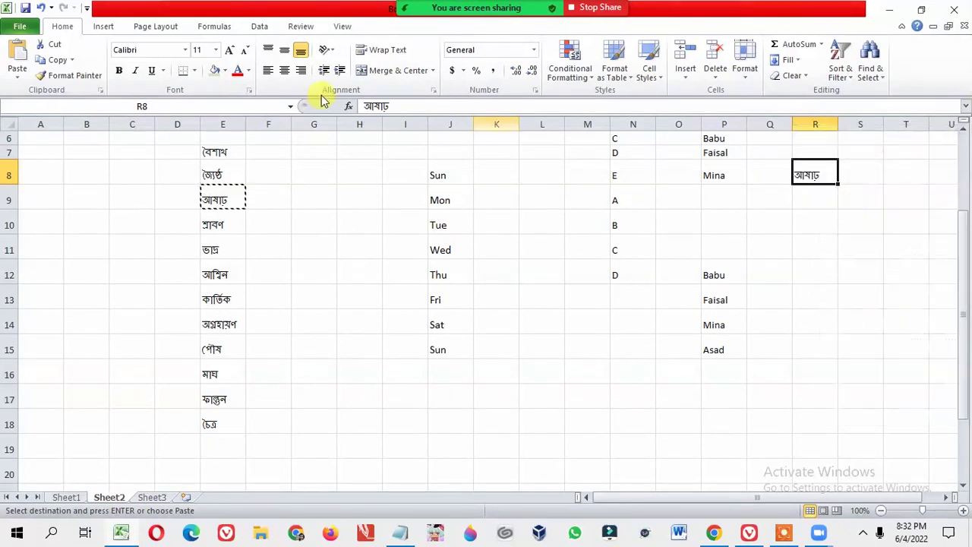
pyautogui.click(834, 252)
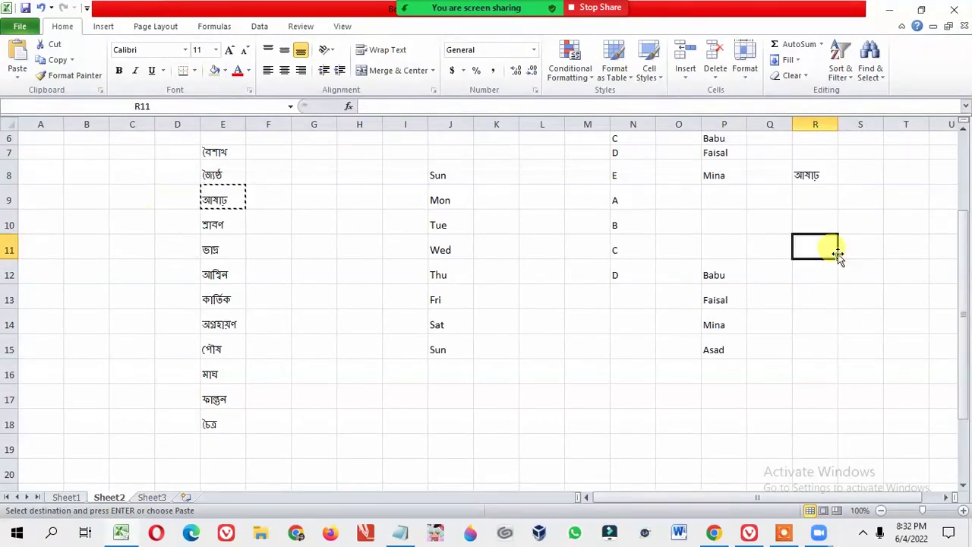
# Autofill from R8 down to R17, continuing the months through চৈত্র.
pyautogui.click(838, 180)
pyautogui.moveTo(840, 183); pyautogui.dragTo(848, 411)
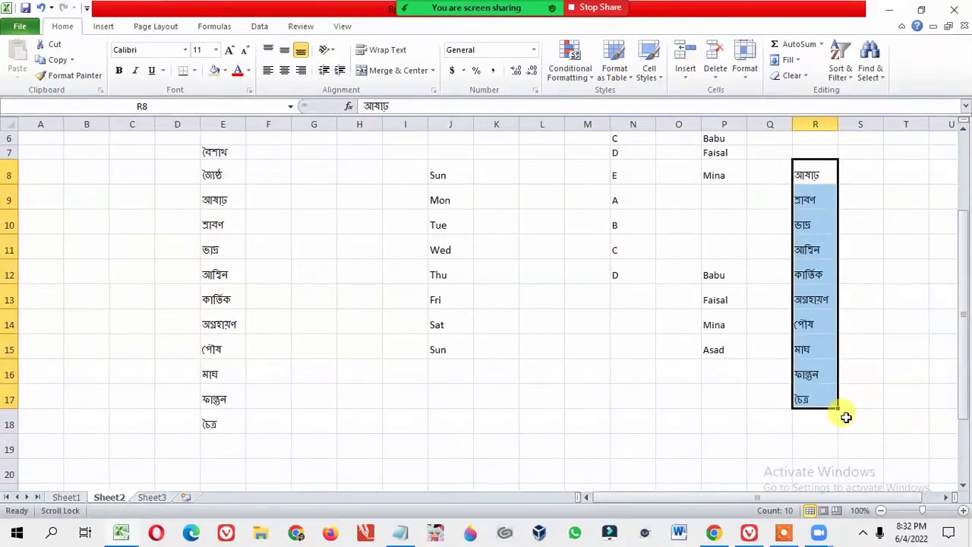
pyautogui.click(818, 176)
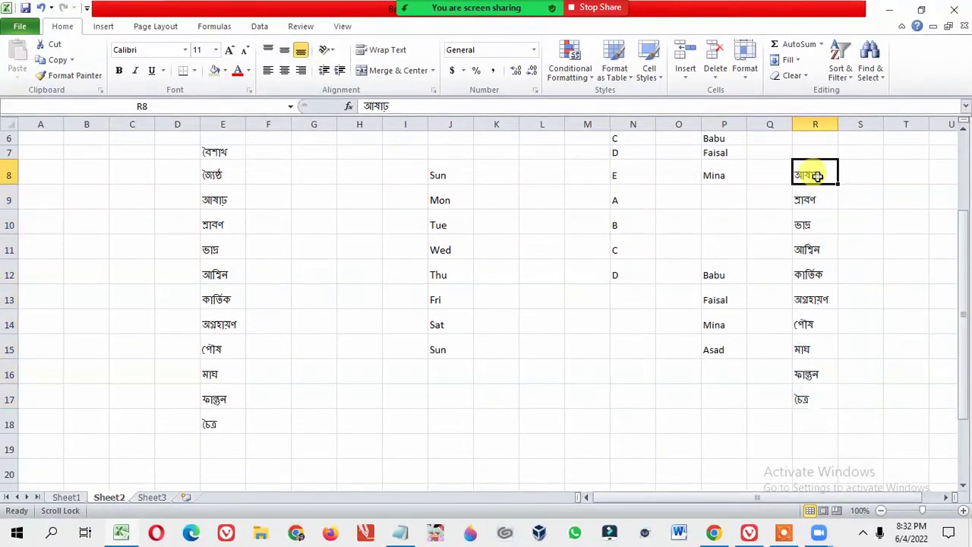
# Autofill the Bangla months from R8: মাঘ back to M8, through ভাদ্র at T8, and বৈশাখ–জ্যৈষ্ঠ in R6:R7.
pyautogui.moveTo(840, 184); pyautogui.dragTo(567, 180)
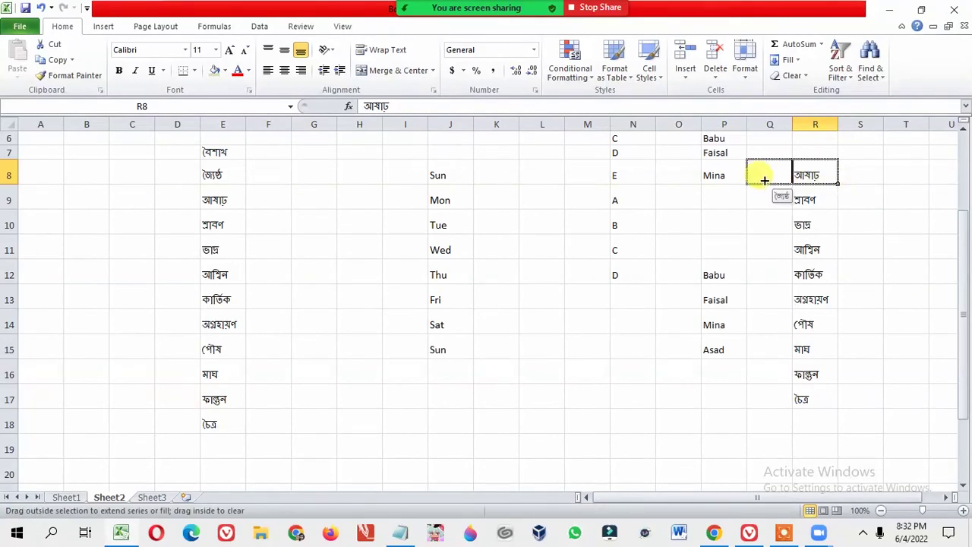
pyautogui.moveTo(567, 180); pyautogui.dragTo(542, 180)
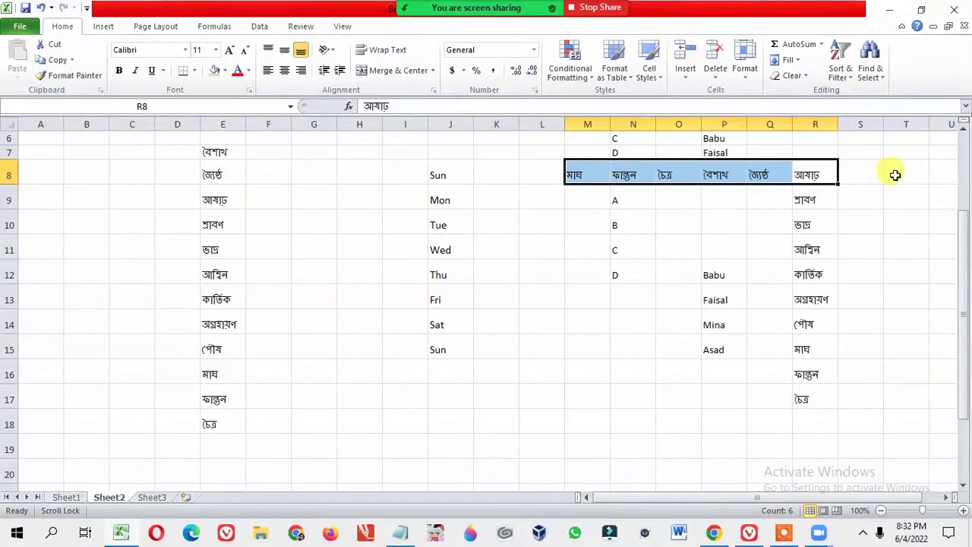
pyautogui.click(835, 173)
pyautogui.moveTo(841, 184); pyautogui.dragTo(944, 180)
pyautogui.click(828, 170)
pyautogui.moveTo(836, 185); pyautogui.dragTo(825, 137)
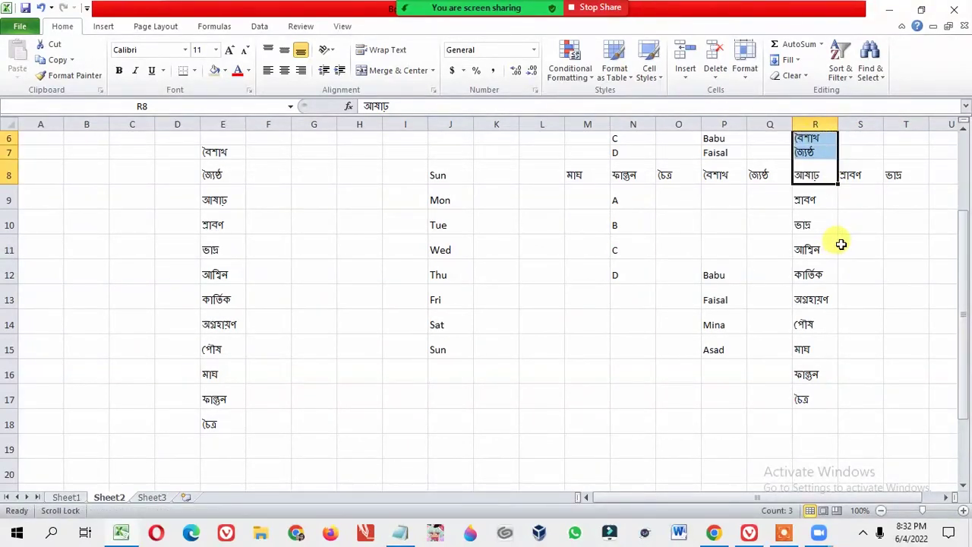